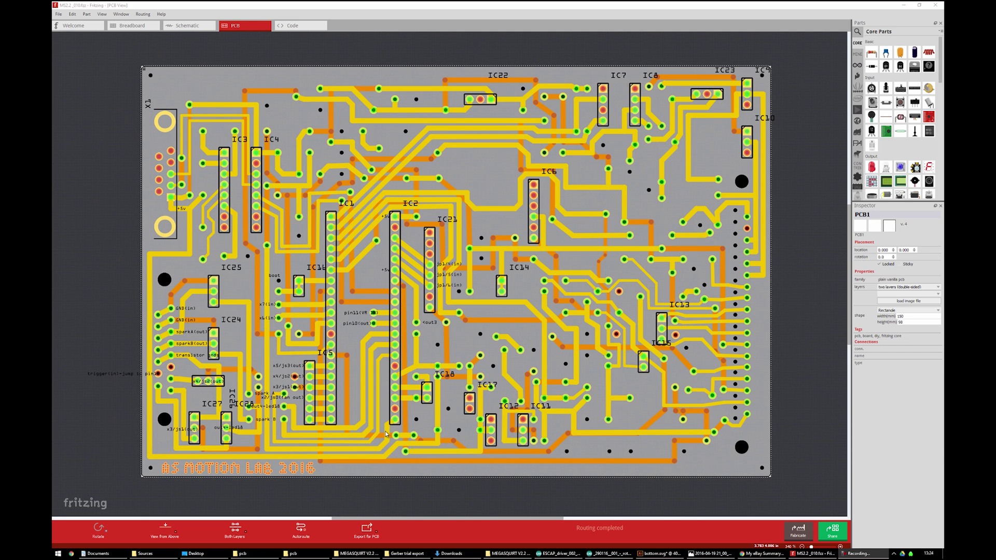
Clear the PCB1 selection by clicking empty canvas so the Inspector empties.
left_click(361, 499)
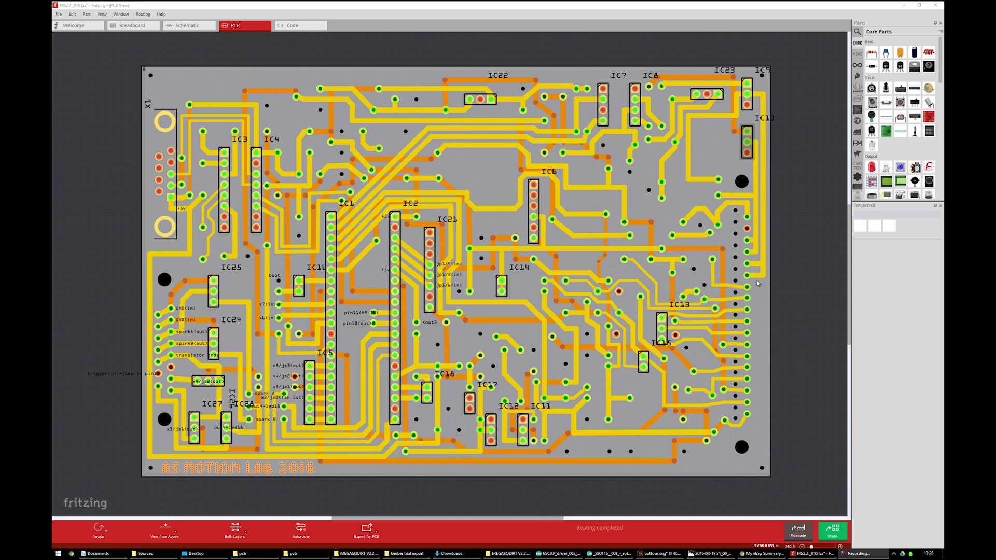
In Chrome, browse the MS1/Extra manual and the 486636.jpg and MS22.jpg board photos.
key("alt+Tab")
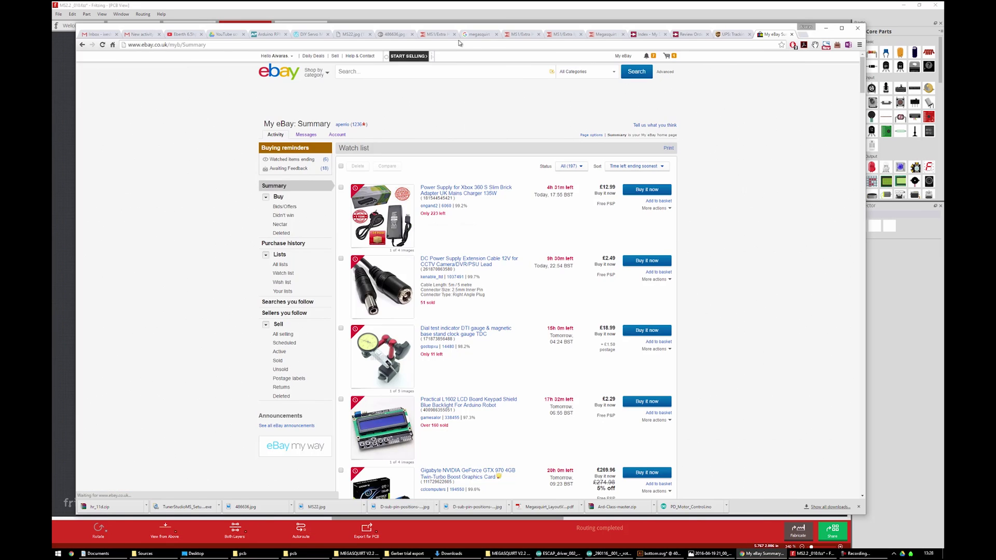
left_click(476, 34)
left_click(434, 34)
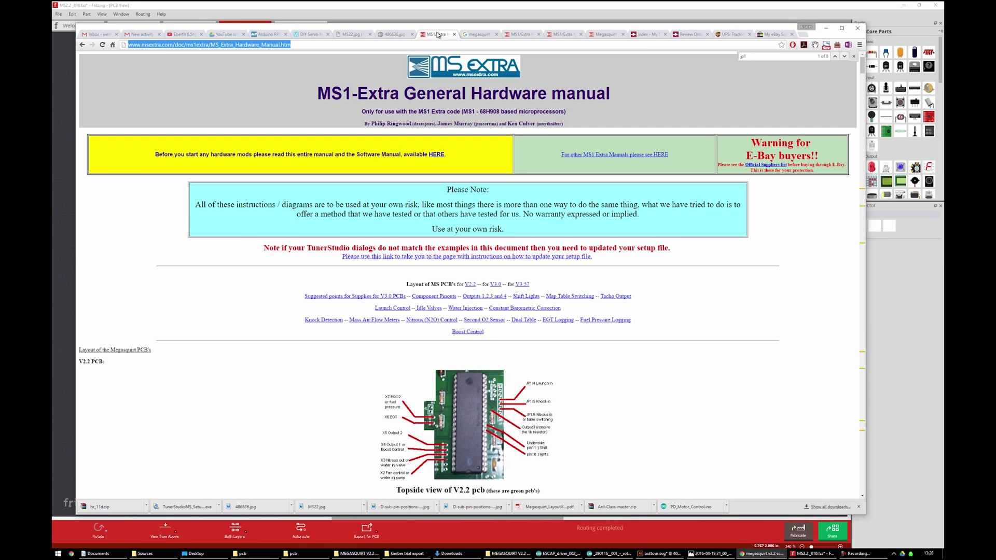
left_click(399, 34)
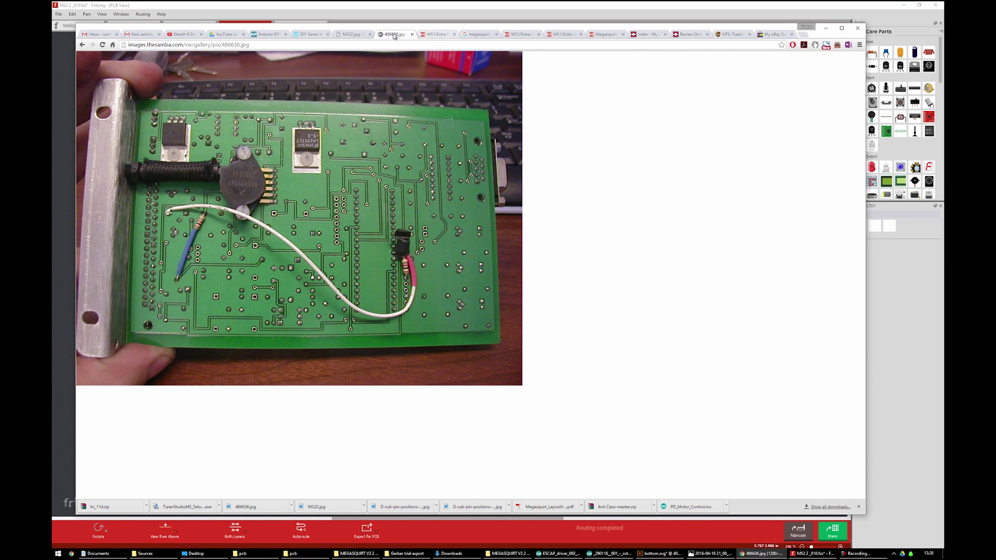
left_click(357, 34)
left_click(397, 35)
left_click(435, 34)
left_click(476, 34)
Open an image result in a new tab to view the Patatron wiring diagram.
scroll(494, 82, "up", 2)
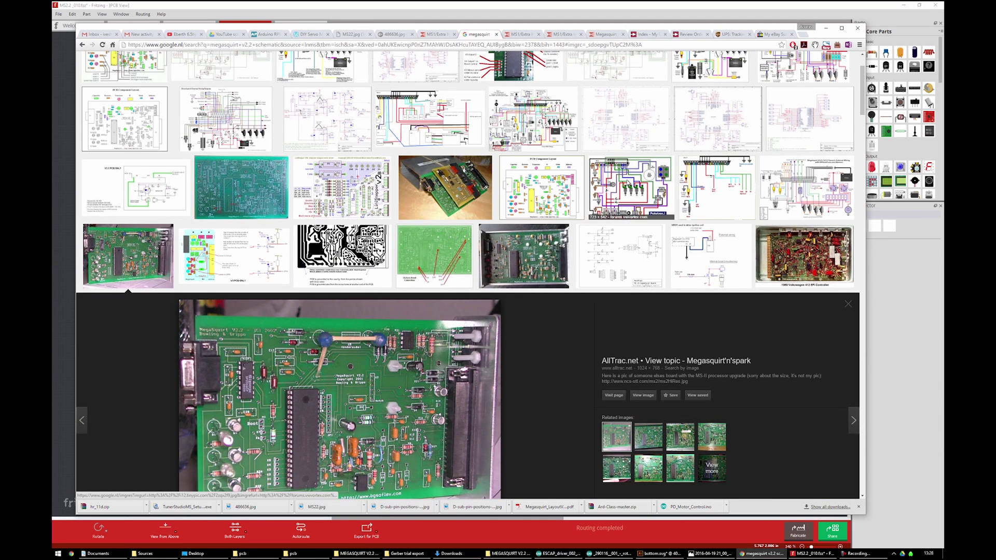
right_click(628, 179)
left_click(648, 184)
left_click(499, 34)
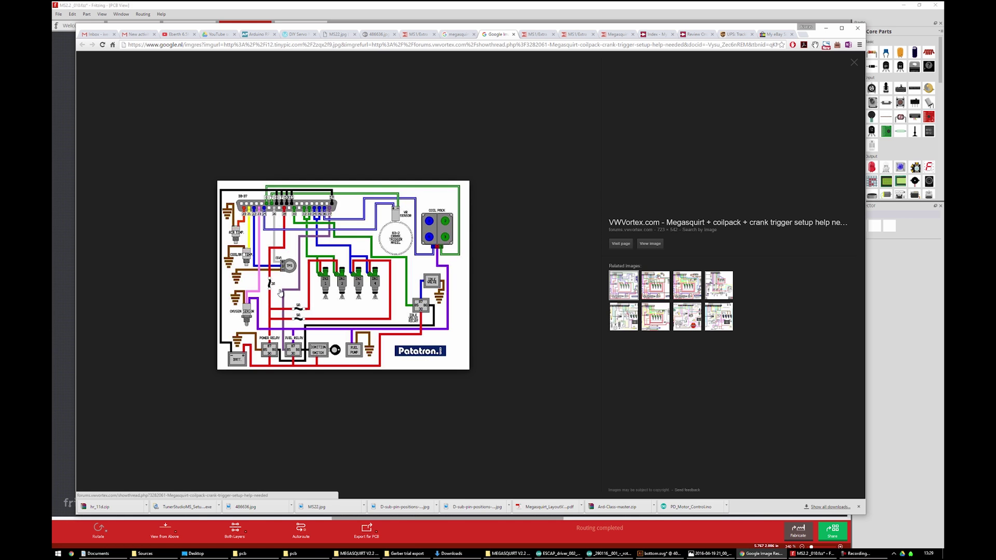
Alternate between the Fritzing board and the megasquirt image search results.
key("alt+Tab")
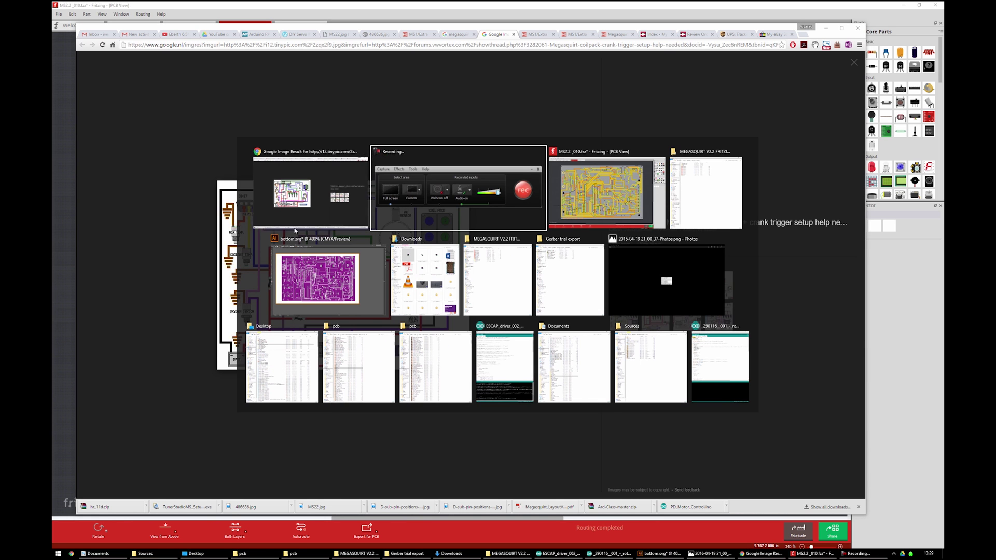
left_click(593, 176)
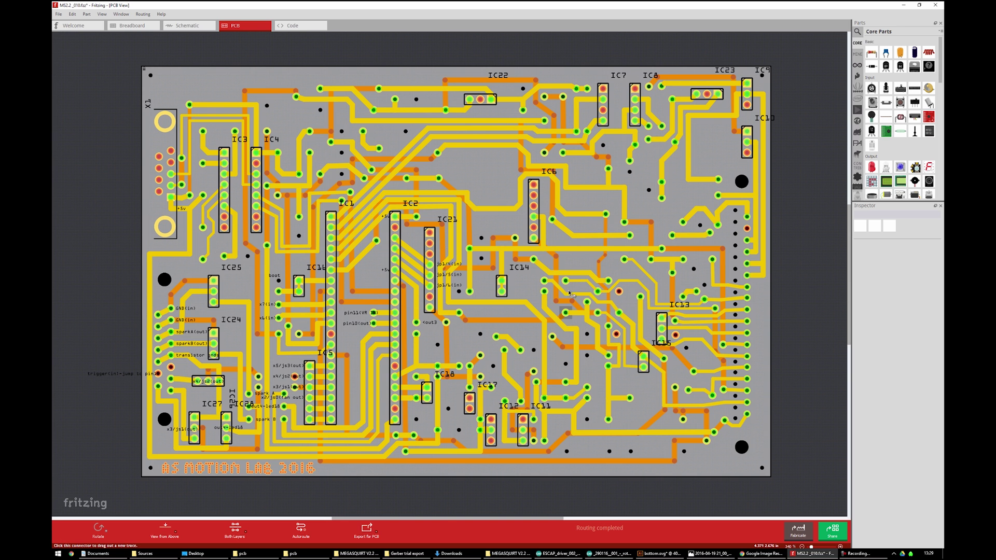
key("alt+Tab")
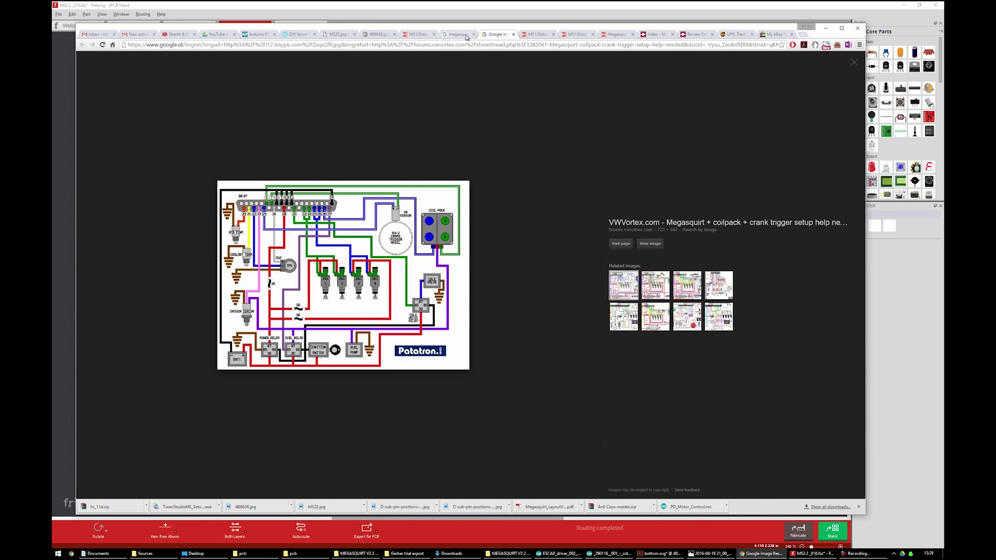
left_click(460, 35)
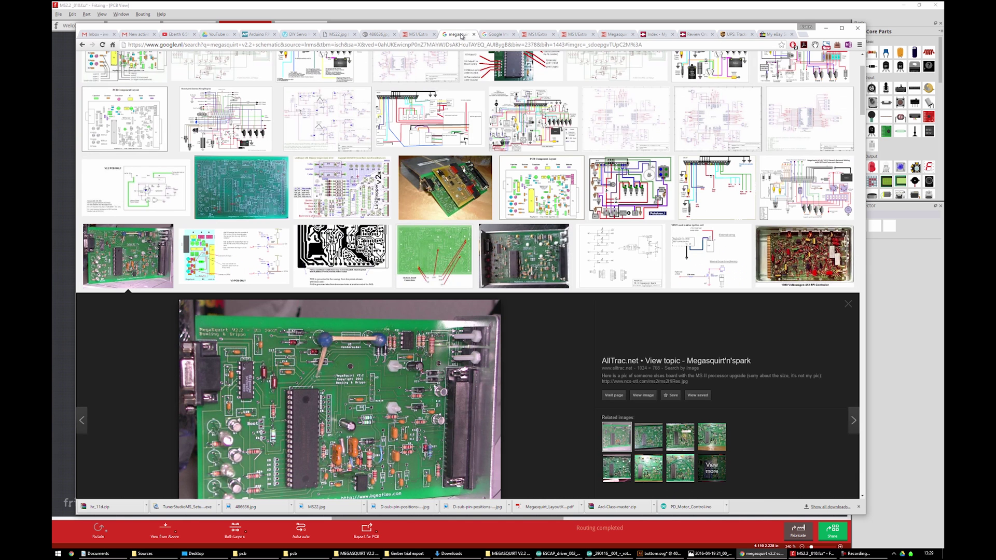
scroll(490, 330, "down", 2)
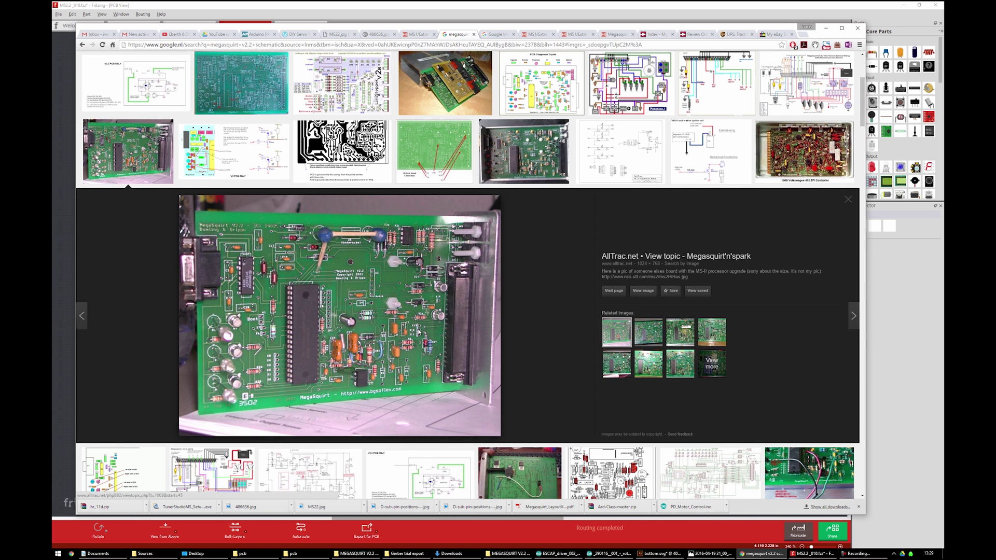
key("alt+Tab")
left_click(478, 216)
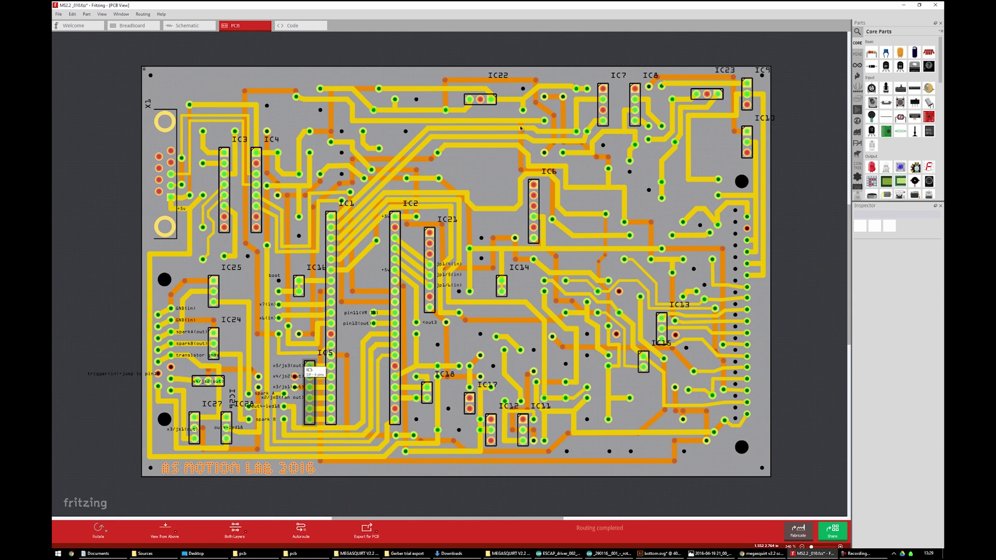
key("alt+Tab")
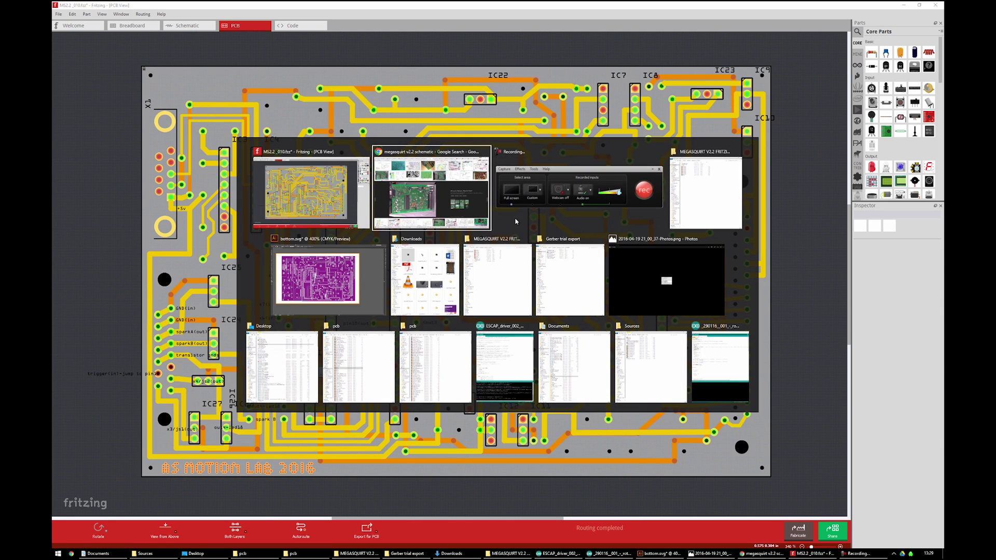
Show bottom.svg's Layers panel in Illustrator, collapse Silkscreen0, then return to Fritzing.
left_click(324, 272)
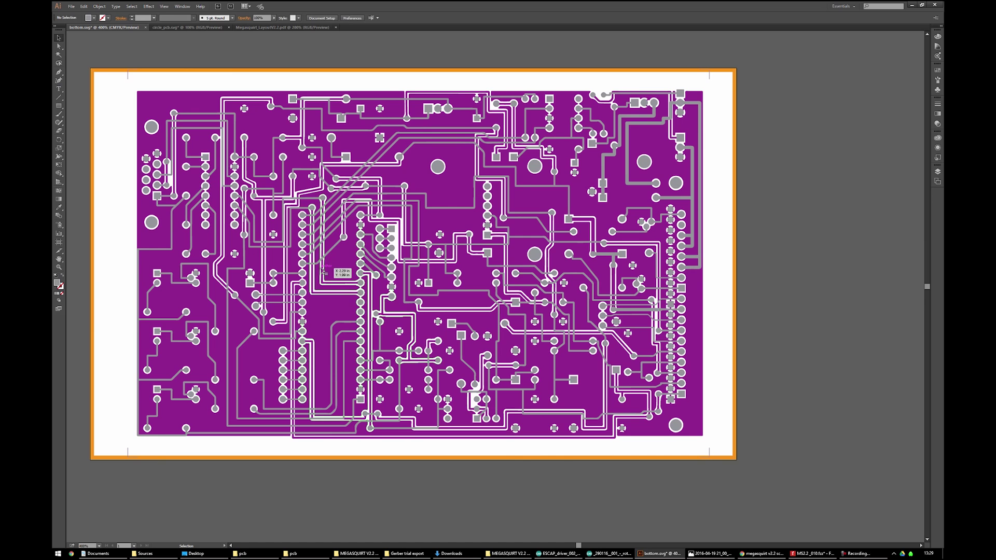
left_click(937, 173)
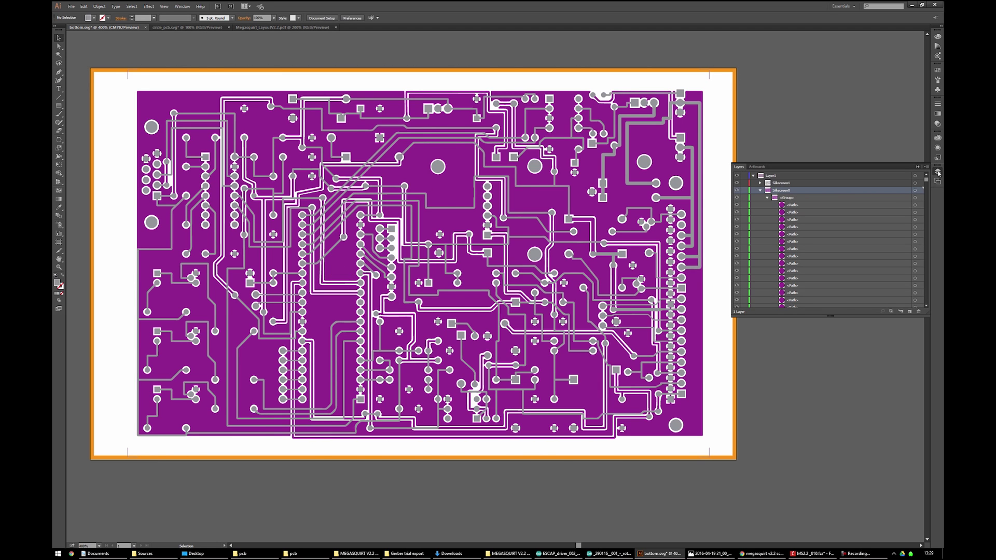
left_click(760, 191)
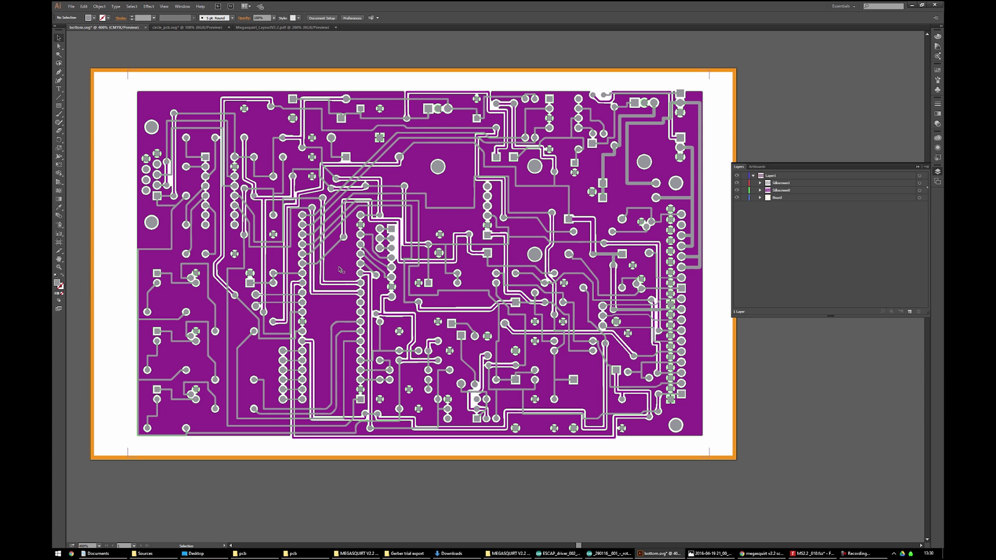
key("alt+Tab")
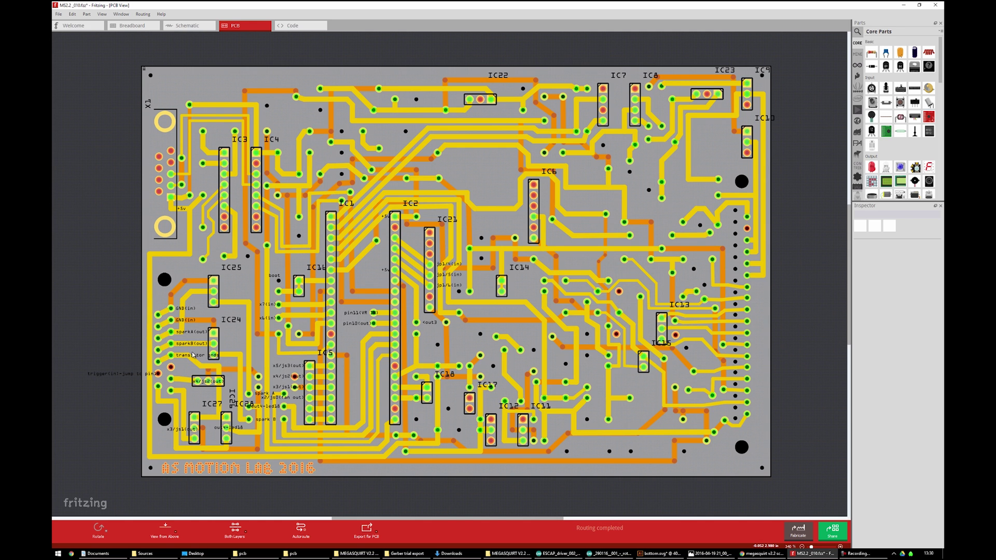
Flip through the MS1/Extra manual, bare-PCB photo and megasquirt image results in Chrome.
key("alt+Tab")
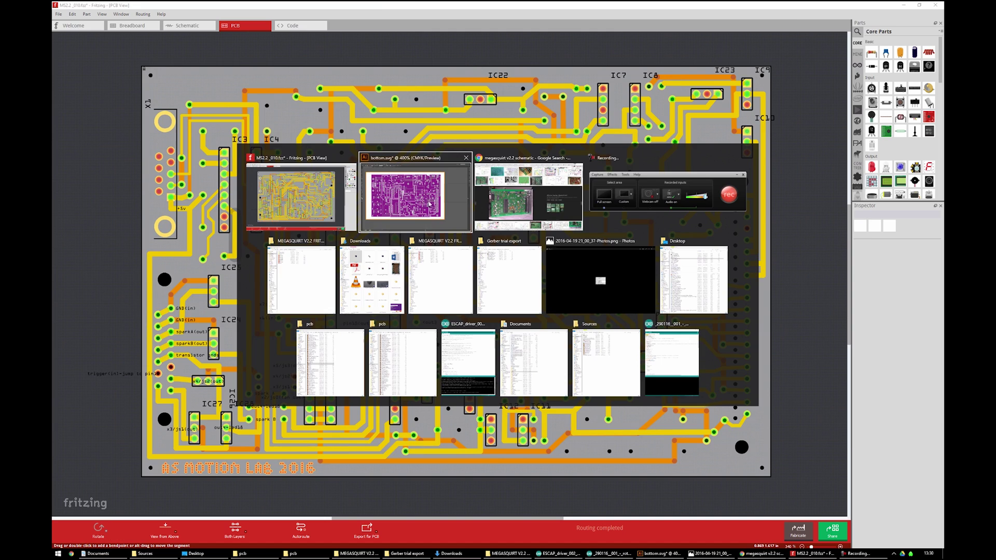
scroll(493, 204, "up", 3)
left_click(495, 34)
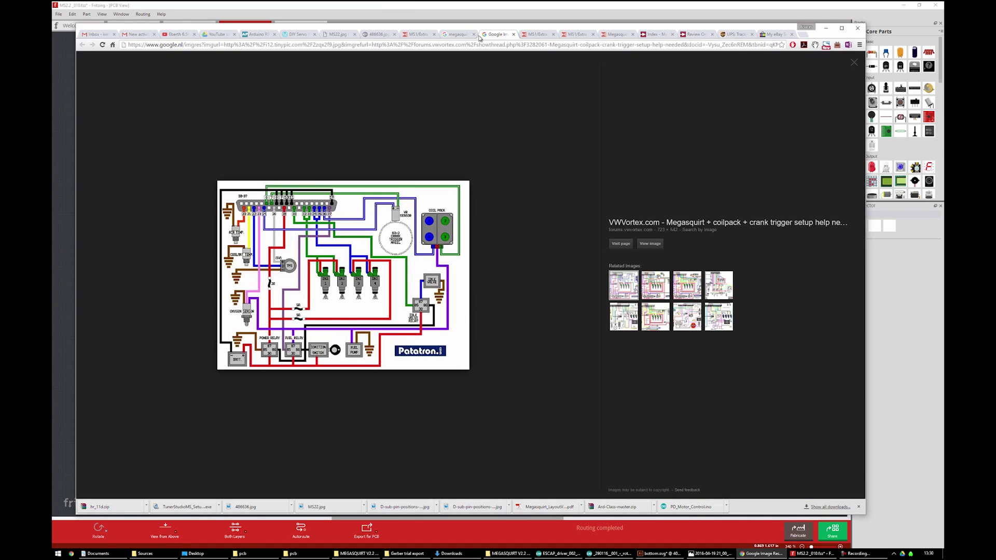
left_click(418, 34)
left_click(394, 35)
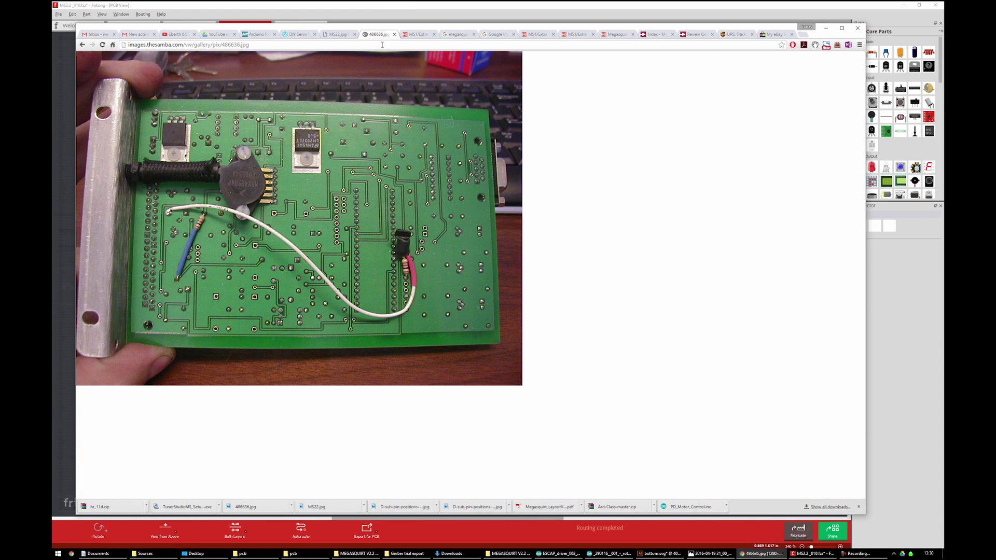
left_click(409, 34)
left_click(451, 34)
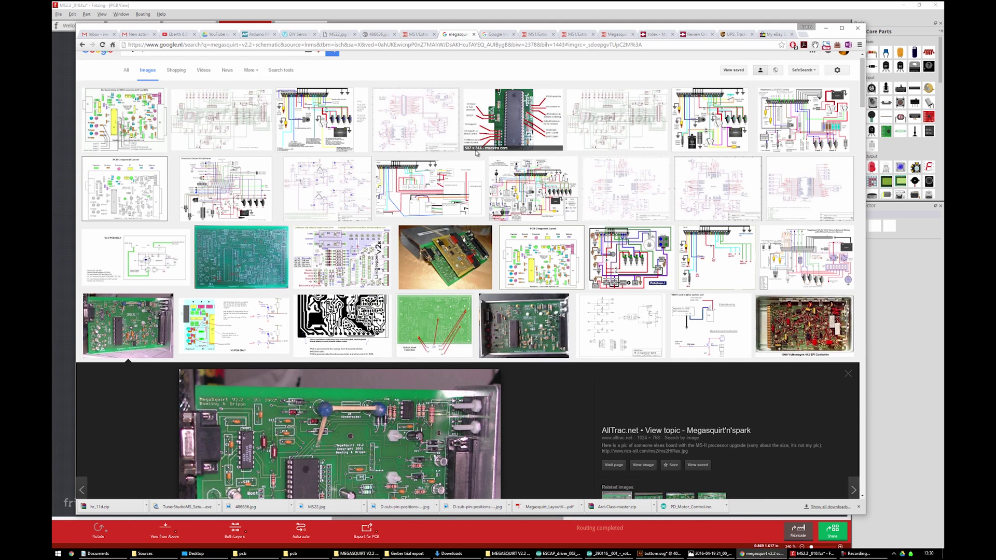
Preview a schematic result, close an unneeded tab, and open the sparkout-v22 BIP373 page.
scroll(476, 152, "up", 1)
left_click(629, 258)
left_click(537, 34)
left_click(592, 34)
left_click(591, 35)
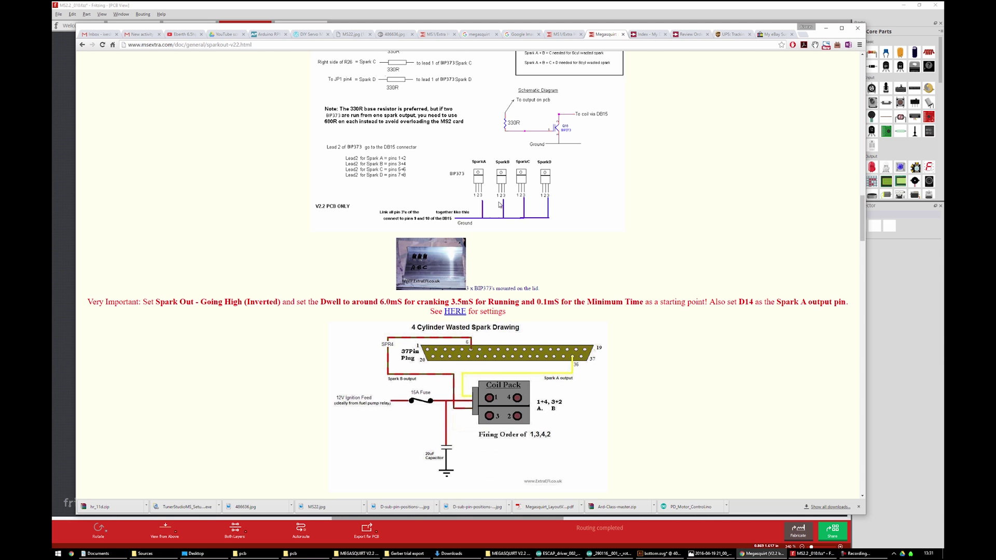
Review the coil pack diagram, schematic results and spark output page, then head back toward Fritzing.
left_click(560, 35)
left_click(516, 35)
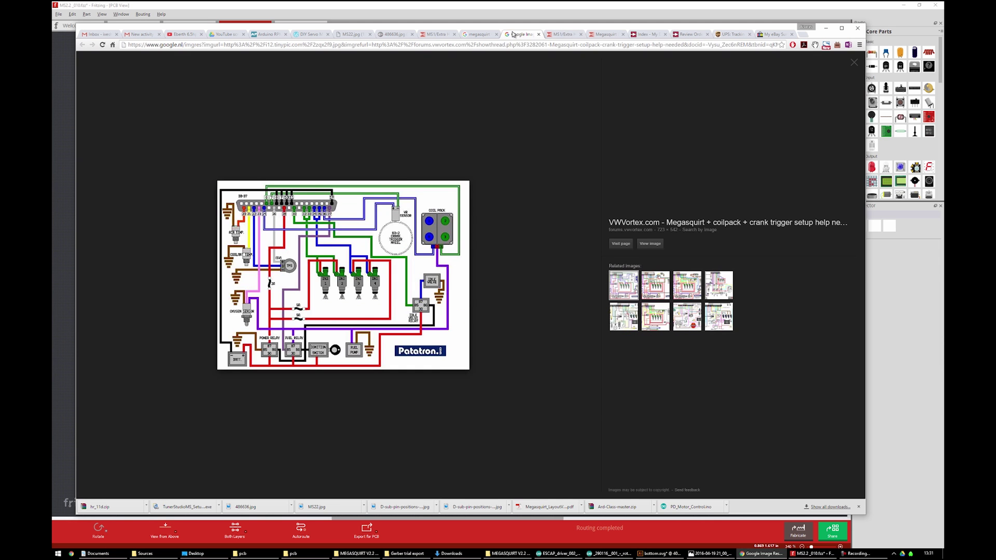
left_click(481, 36)
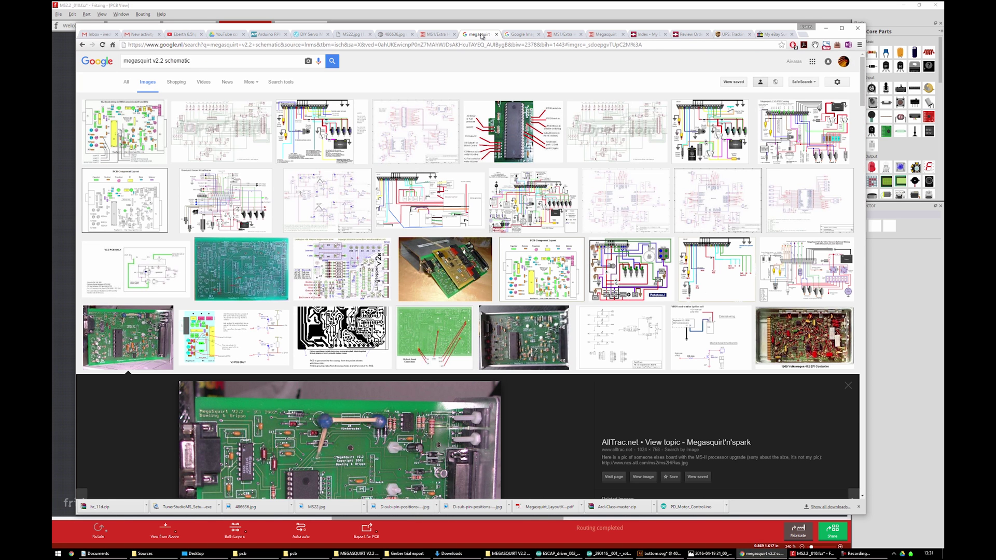
key("alt+Tab")
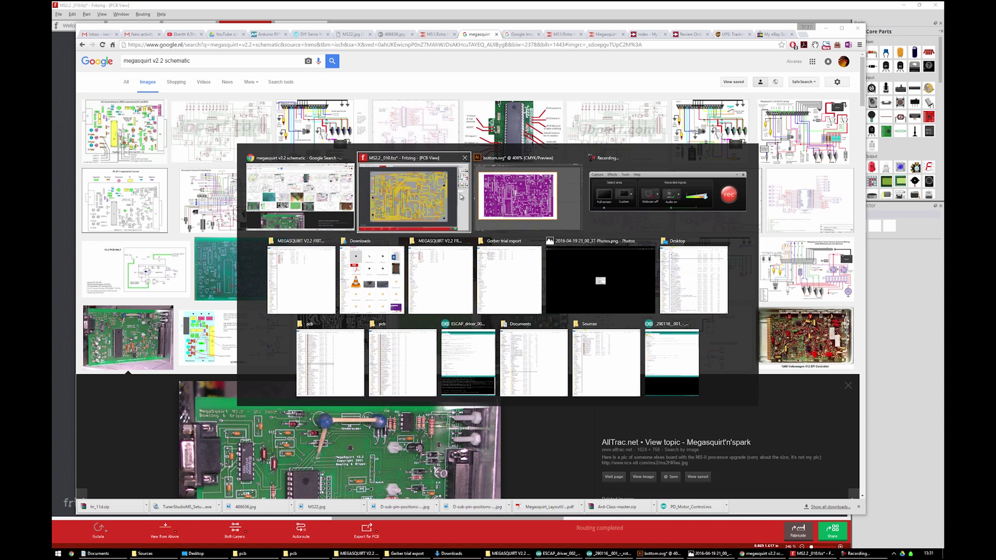
key("Escape")
left_click(520, 34)
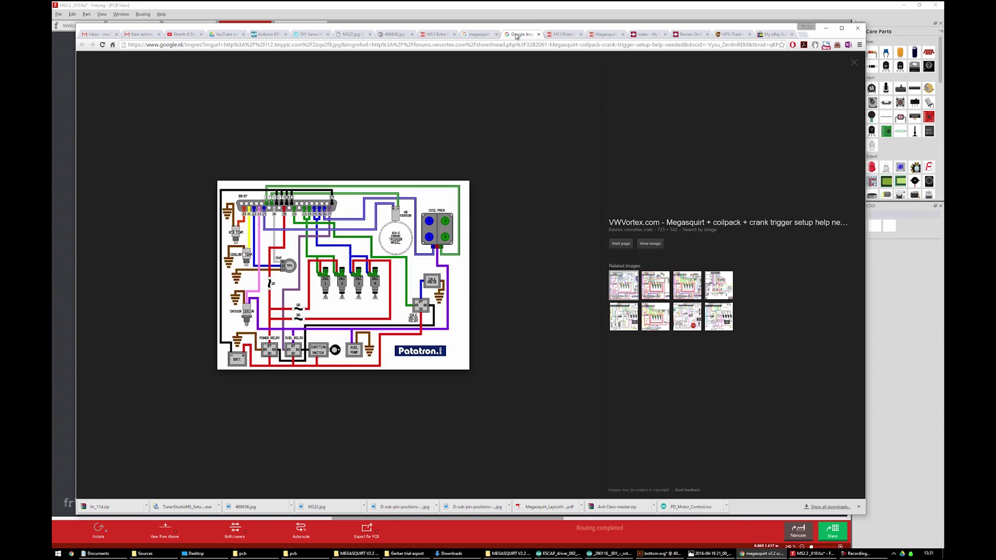
left_click(562, 35)
left_click(601, 36)
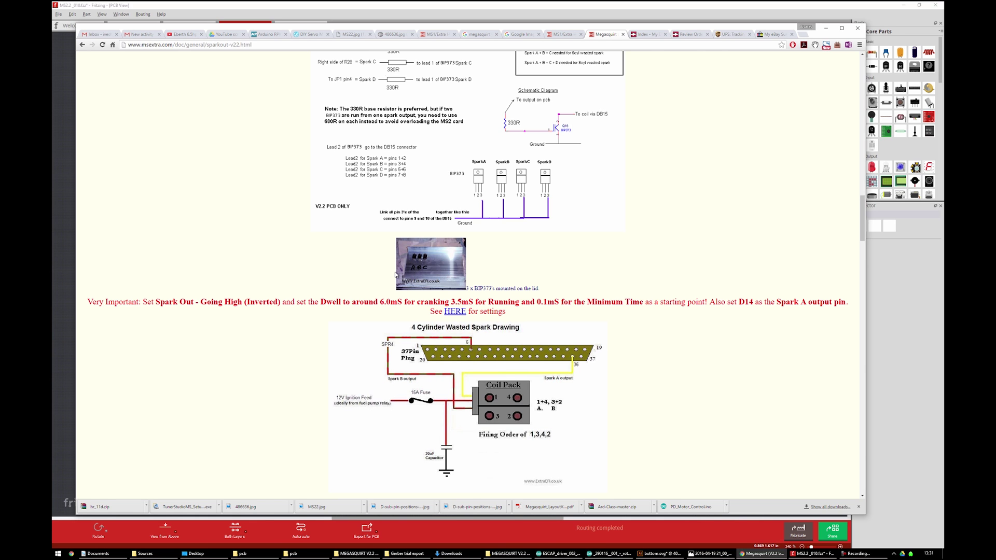
key("alt+Tab")
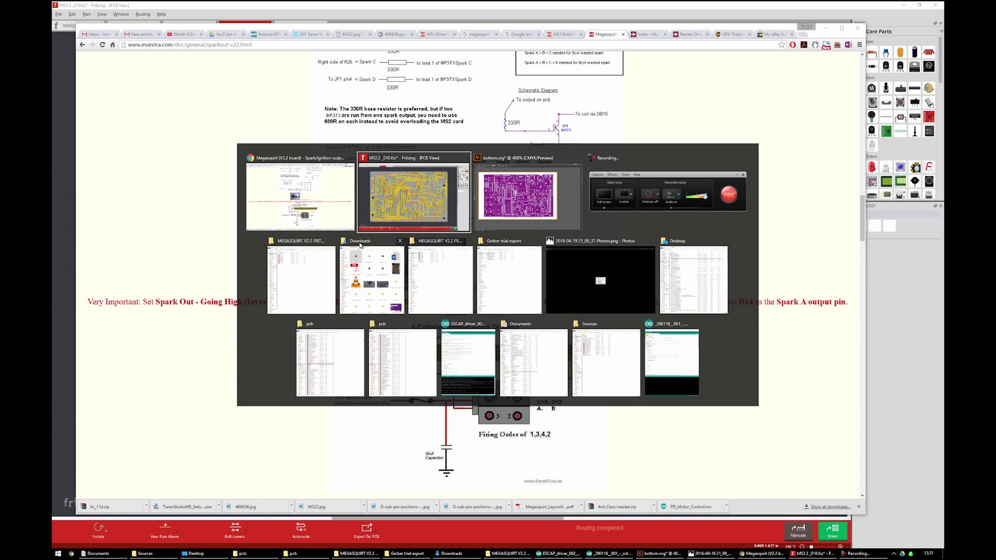
Inspect the routed MegaSquirt board in Fritzing's PCB view, then bring up the window switcher.
left_click(409, 190)
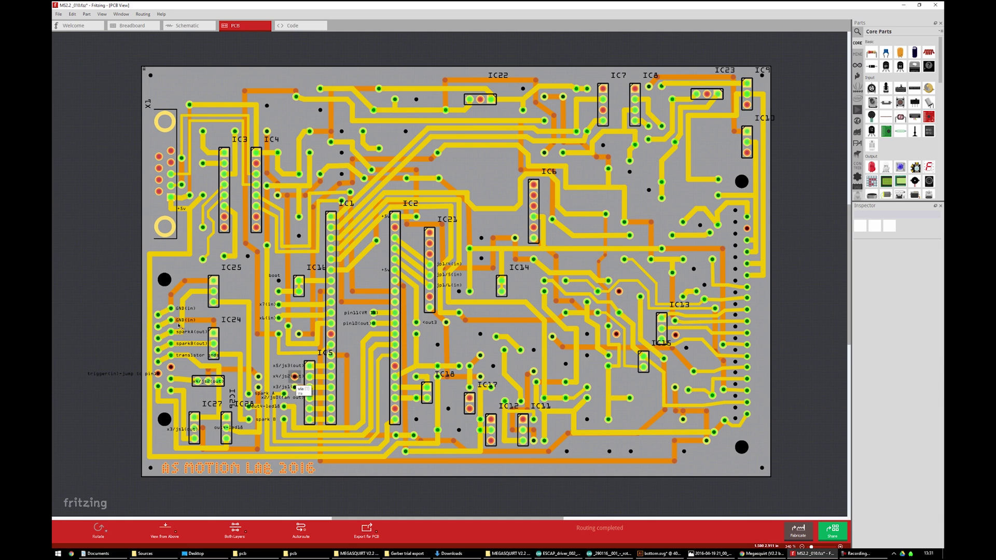
key("alt+Tab")
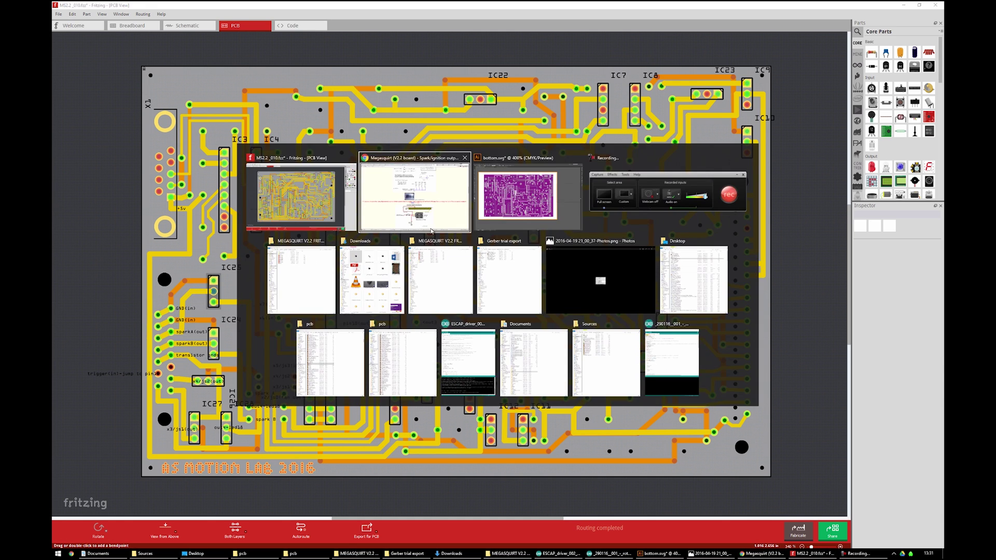
Bring Chrome forward, return to the megasquirt image results, and scroll to the AllTrac.net board photo.
key("alt+Tab")
left_click(452, 190)
left_click(511, 35)
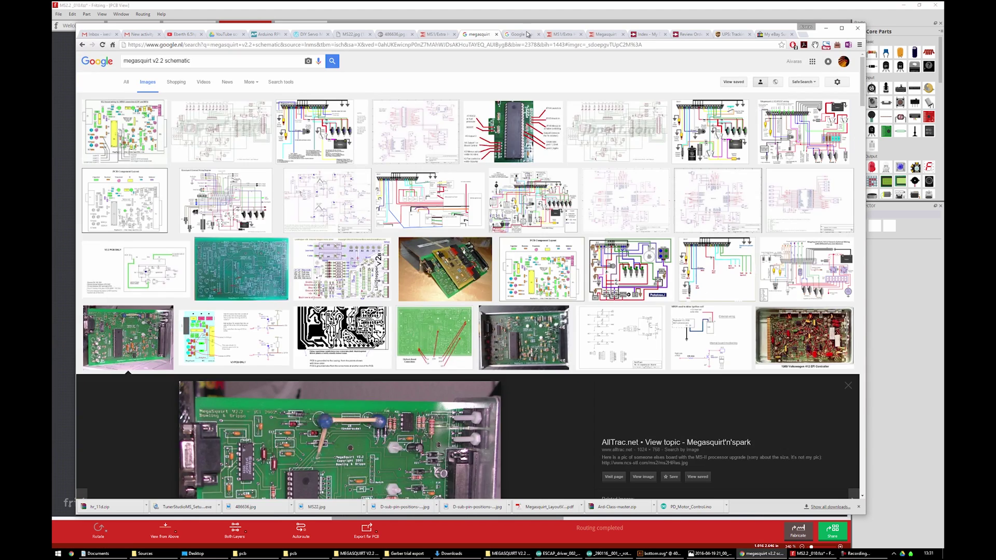
left_click(555, 35)
left_click(528, 35)
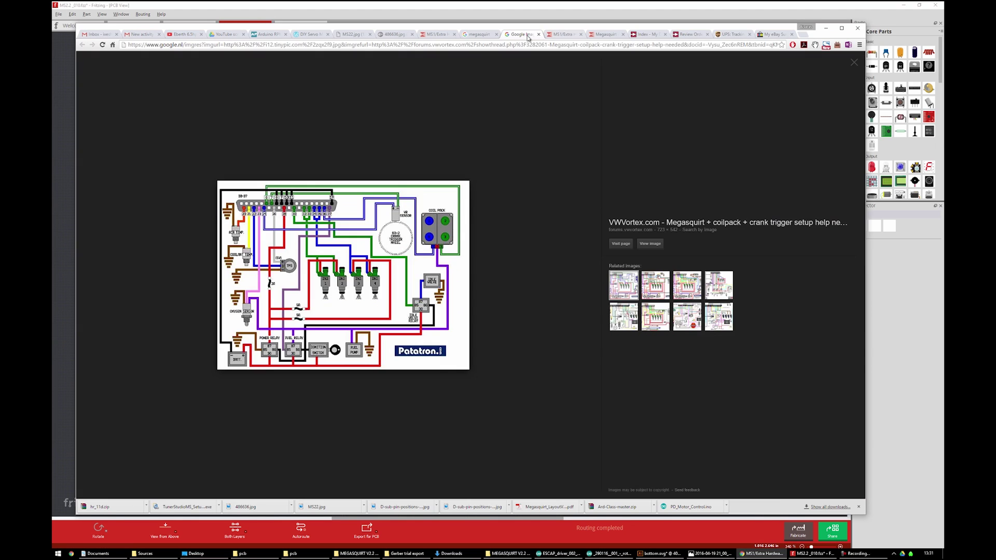
left_click(475, 35)
scroll(291, 305, "down", 4)
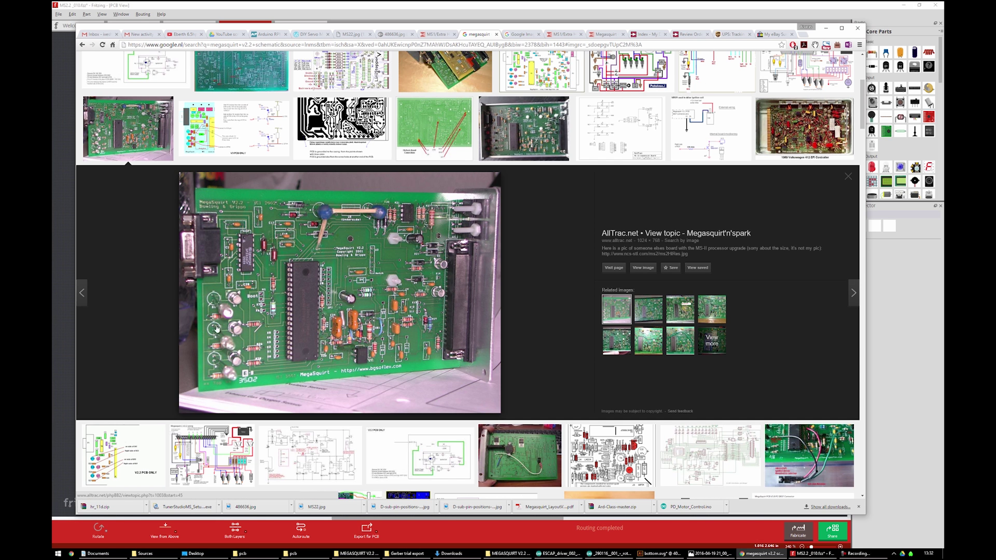
Switch to Fritzing to check the traces around the spark output pins.
key("alt+Tab")
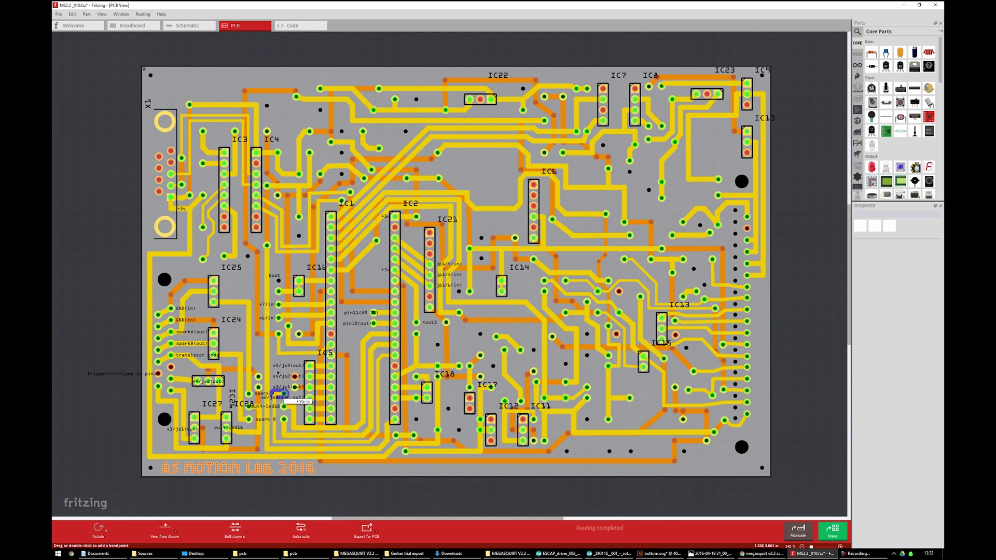
Scroll the image results, then read through the spark output wiring page.
key("alt+Tab")
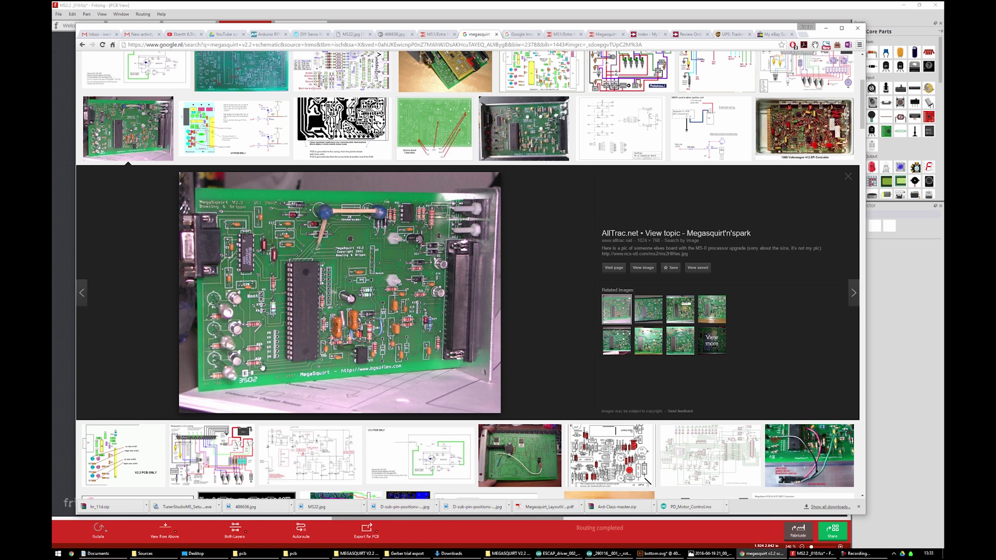
scroll(263, 366, "down", 2)
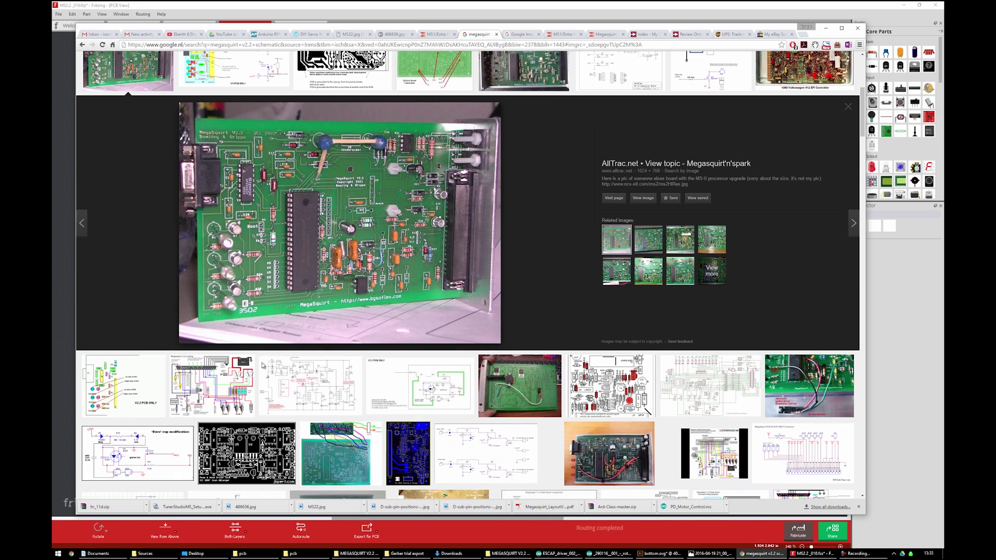
scroll(467, 274, "up", 2)
scroll(467, 273, "up", 2)
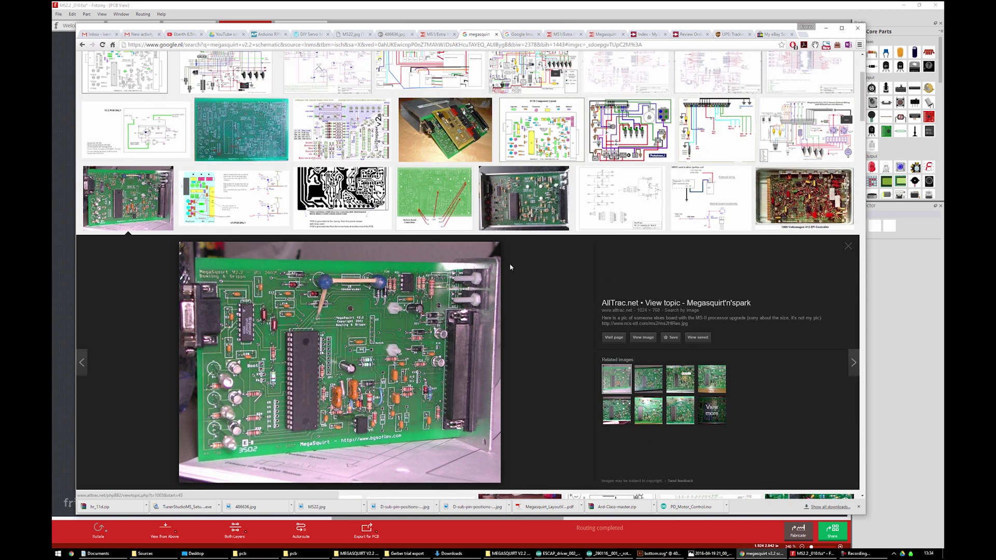
scroll(527, 269, "down", 2)
left_click(561, 33)
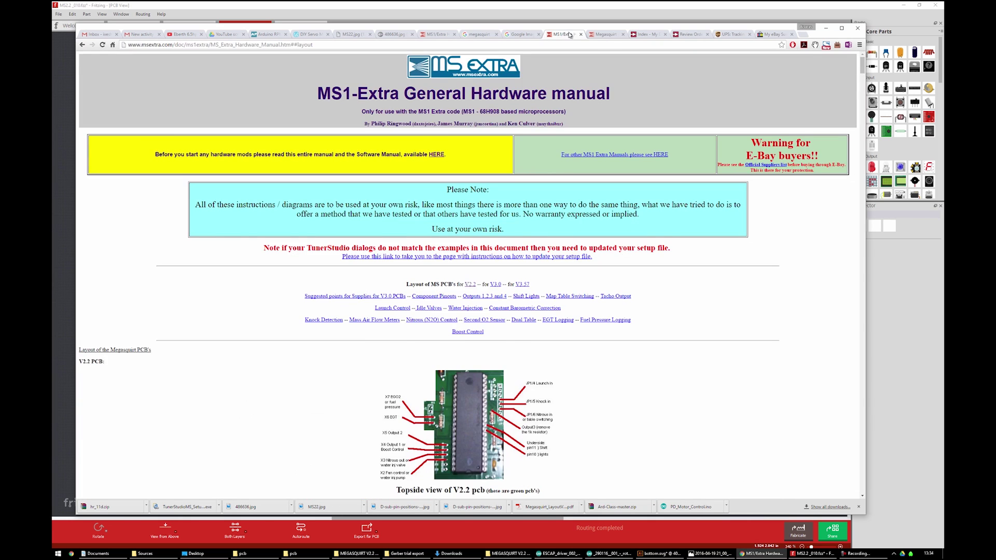
left_click(607, 34)
scroll(507, 186, "up", 5)
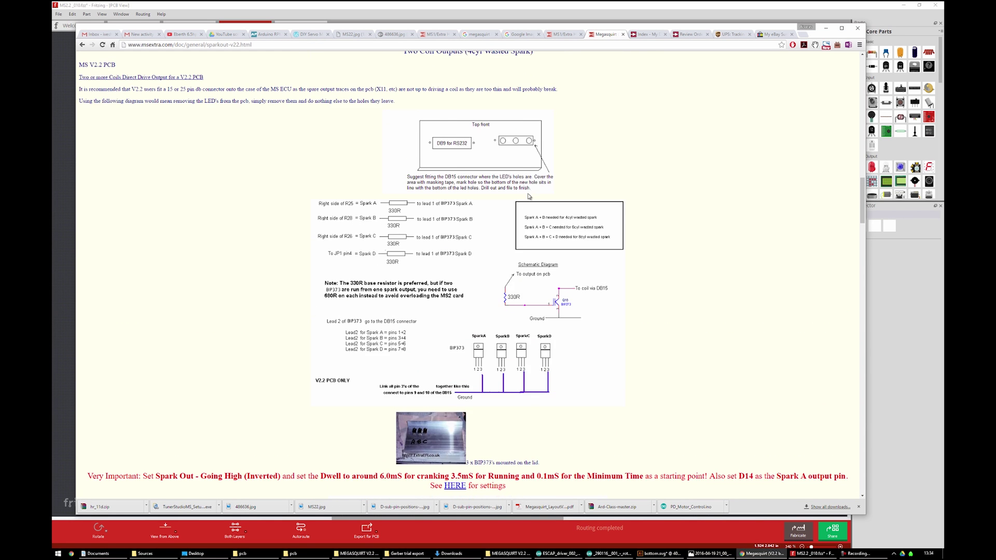
scroll(505, 227, "down", 2)
scroll(498, 358, "down", 1)
scroll(410, 307, "down", 5)
scroll(403, 296, "up", 6)
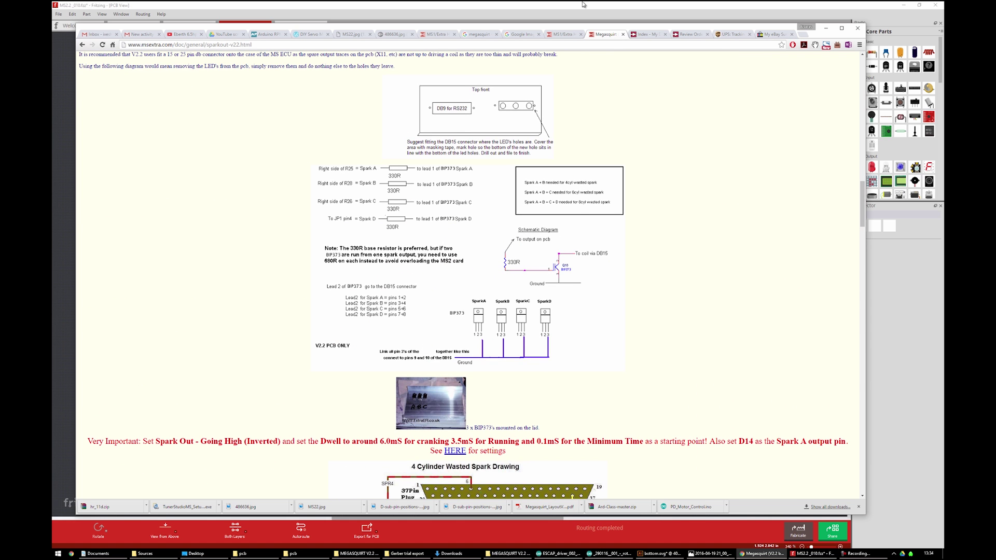
Compare an enlarged PCB result with the 486636.jpg and MS22.jpg photos, then return to Fritzing.
left_click(521, 34)
left_click(480, 35)
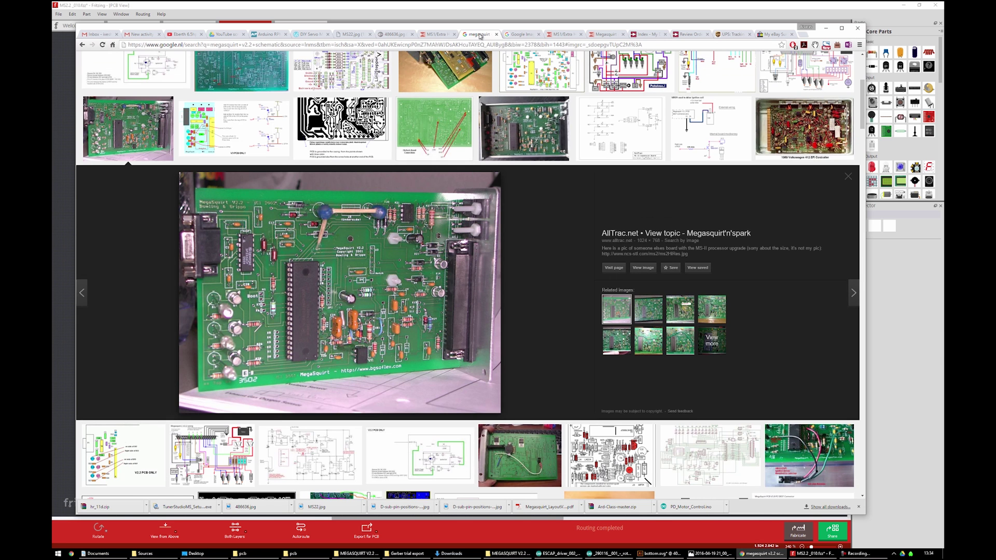
left_click(428, 36)
left_click(382, 36)
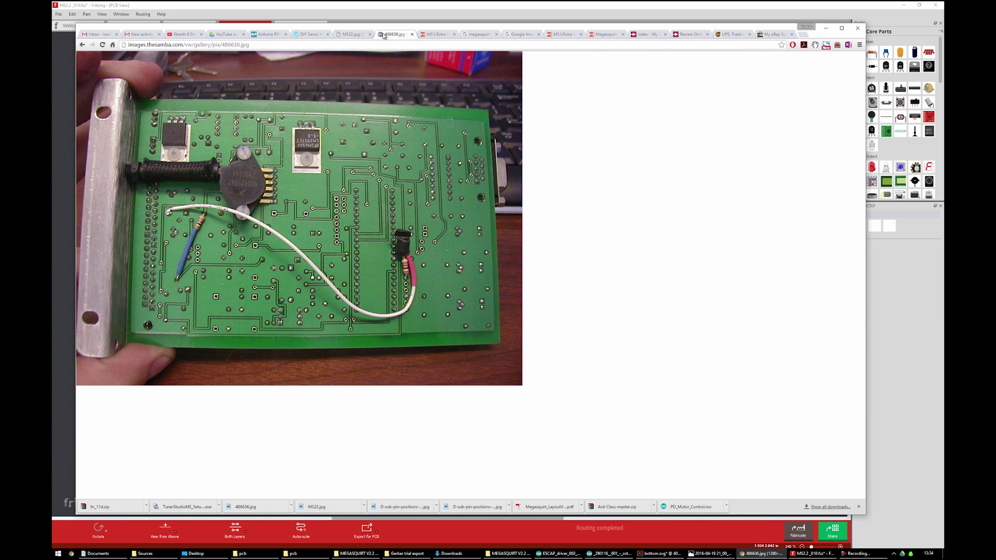
left_click(349, 34)
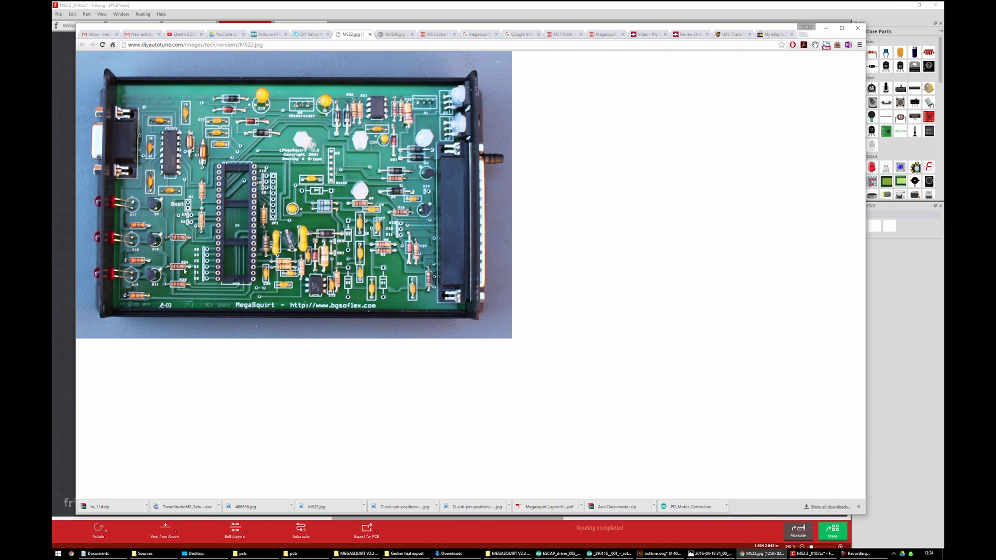
key("alt+Tab")
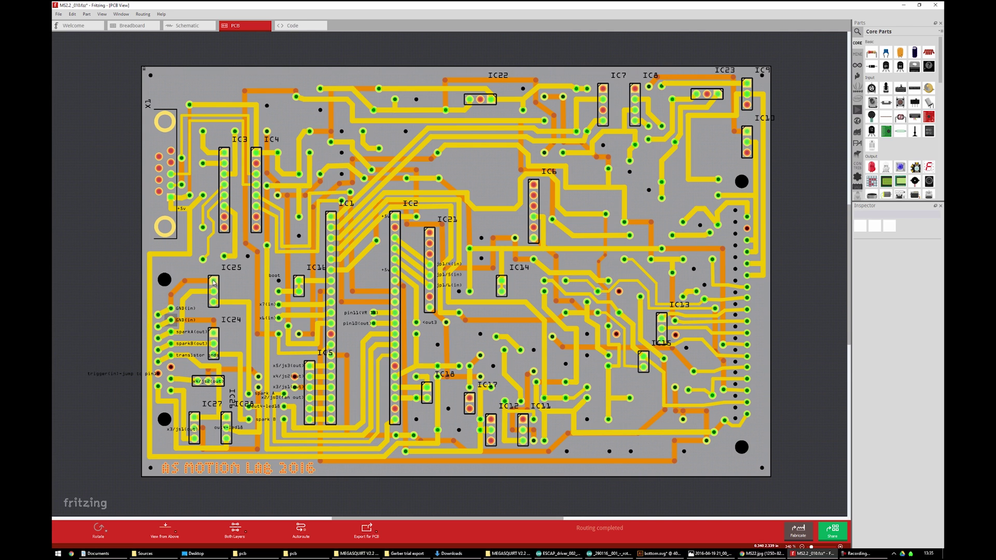
Drag the loose IC25 trace onto GND(in) and delete the stray short trace beside it.
left_click_drag(175, 291, 171, 308)
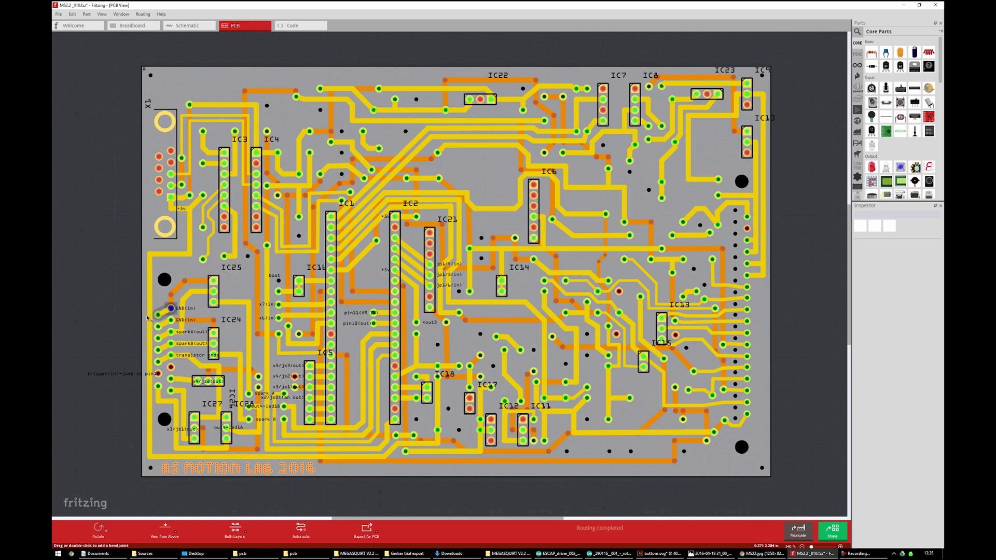
key("Delete")
Compare the MS22.jpg top-side board photo in Chrome with the layout, then return to Fritzing.
key("alt+Tab")
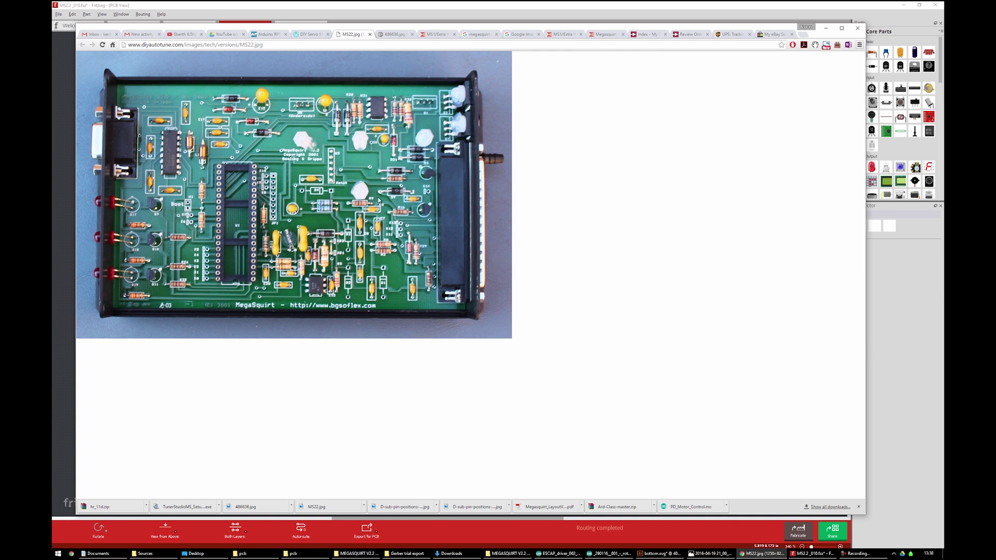
key("alt+Tab")
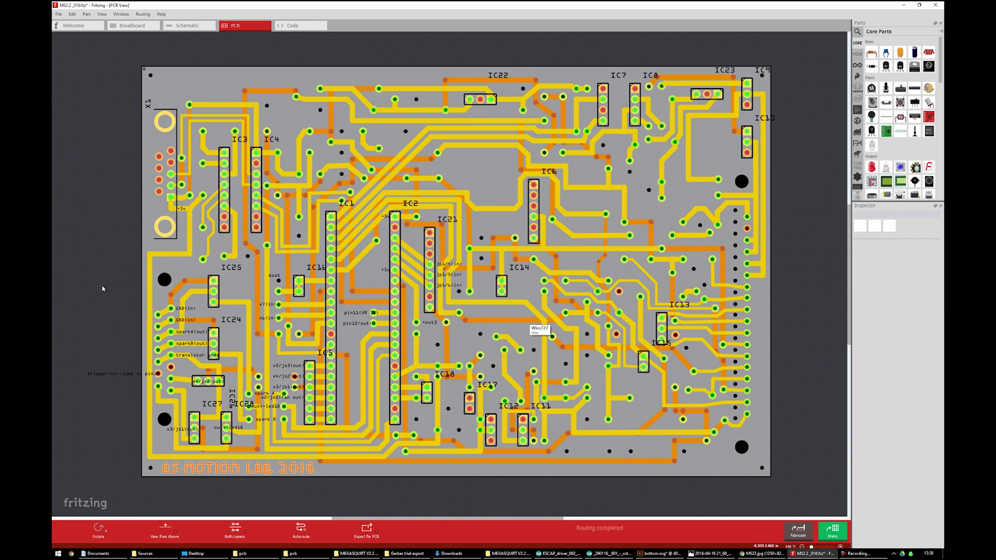
Delete the bend point on the trace near IC16 so it runs straight to the pin.
left_click(863, 554)
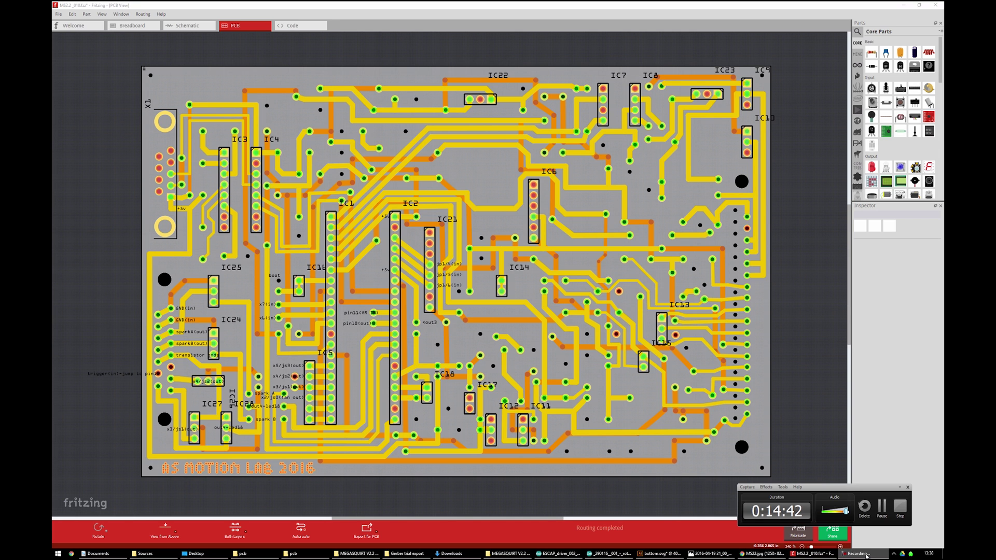
left_click(867, 555)
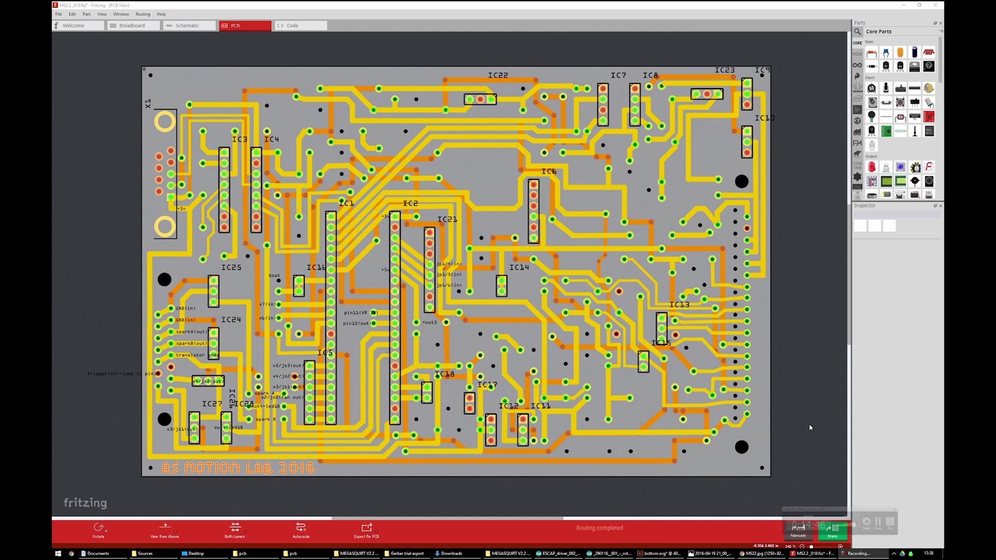
double_click(348, 270)
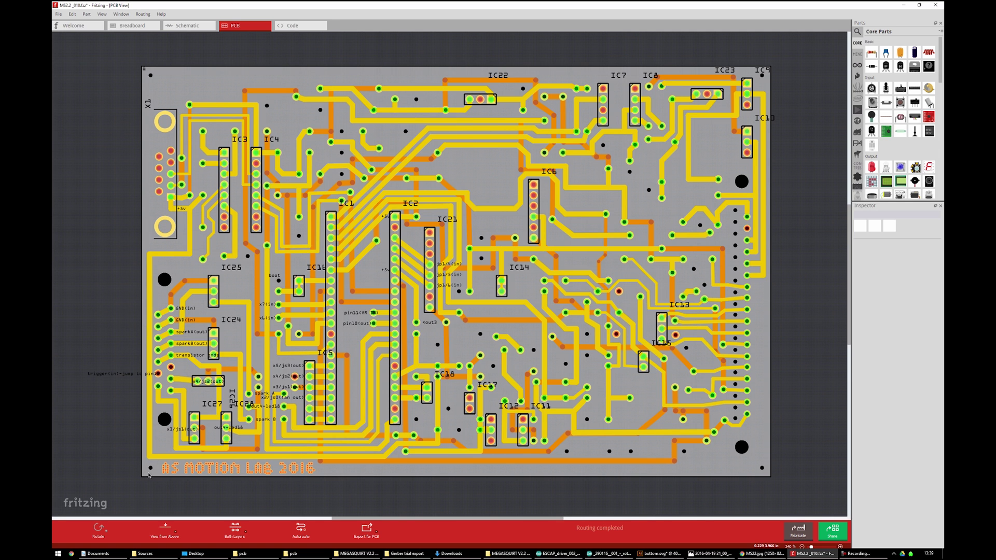
Check Hole66's placement and hole size in the Inspector, then select the short trace right of IC6.
left_click(151, 469)
left_click(176, 236)
left_click(788, 517)
left_click(150, 468)
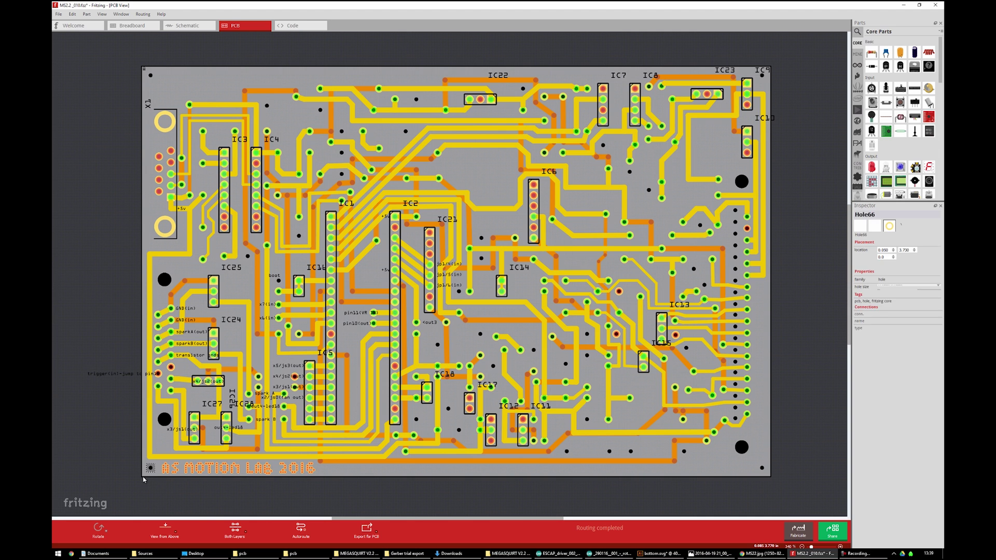
left_click(624, 223)
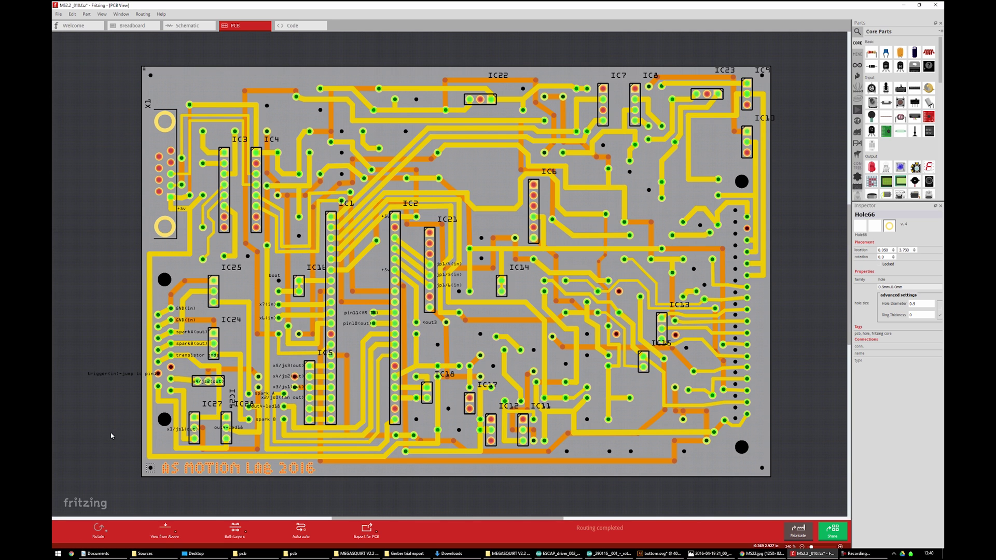
Deselect Hole66 by clicking an empty spot of the PCB canvas.
left_click(131, 488)
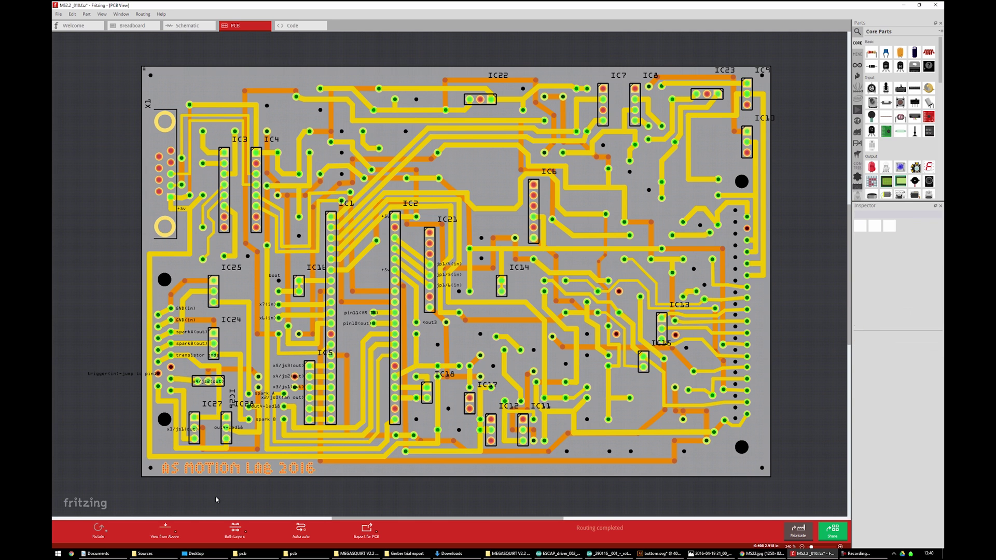
Open the Export for PCB menu listing Etchable PDF, Etchable SVG and Extended Gerber.
left_click(377, 534)
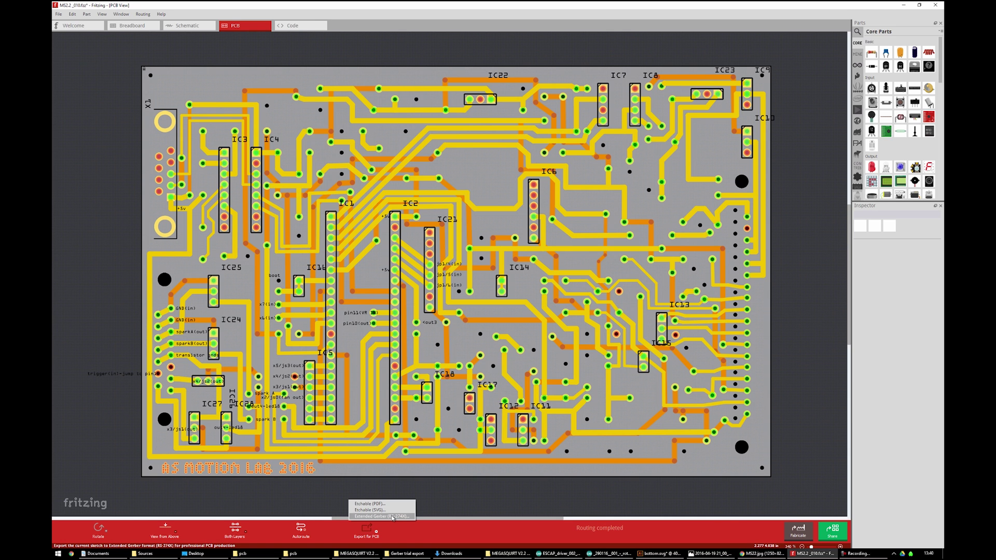
Choose Extended Gerber (RS-274X), then create and open a new folder named 'Gerber output _002'.
left_click(393, 517)
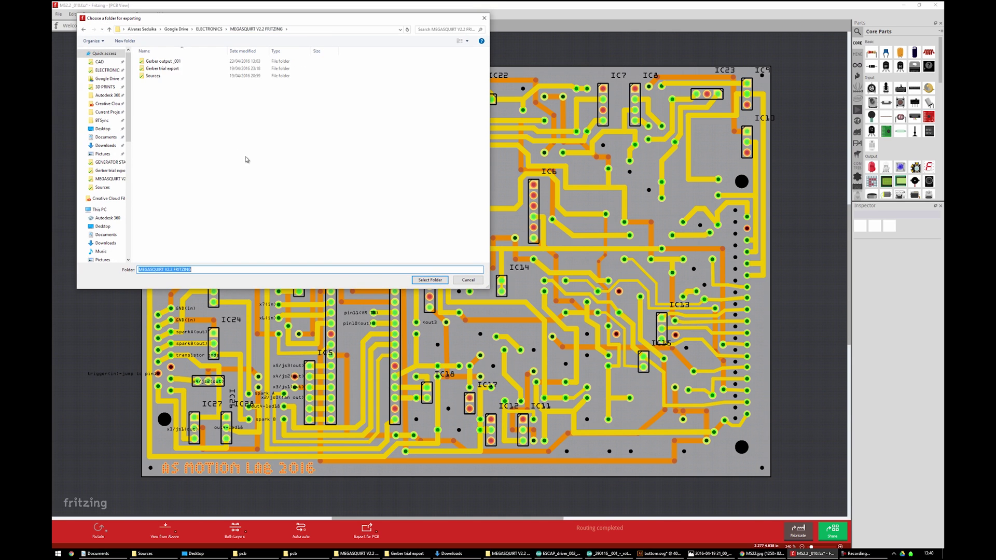
left_click(124, 41)
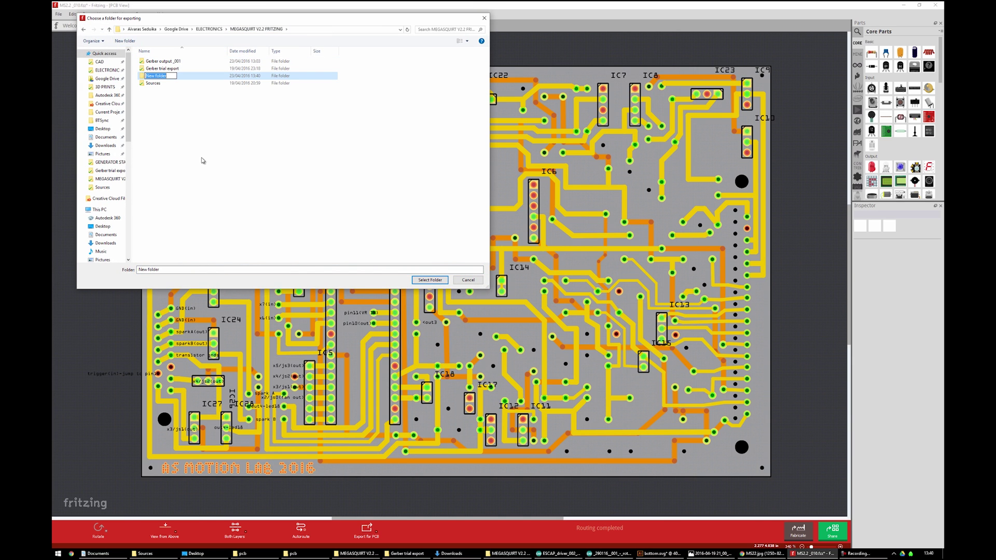
type("Gerber output _002")
key("Return")
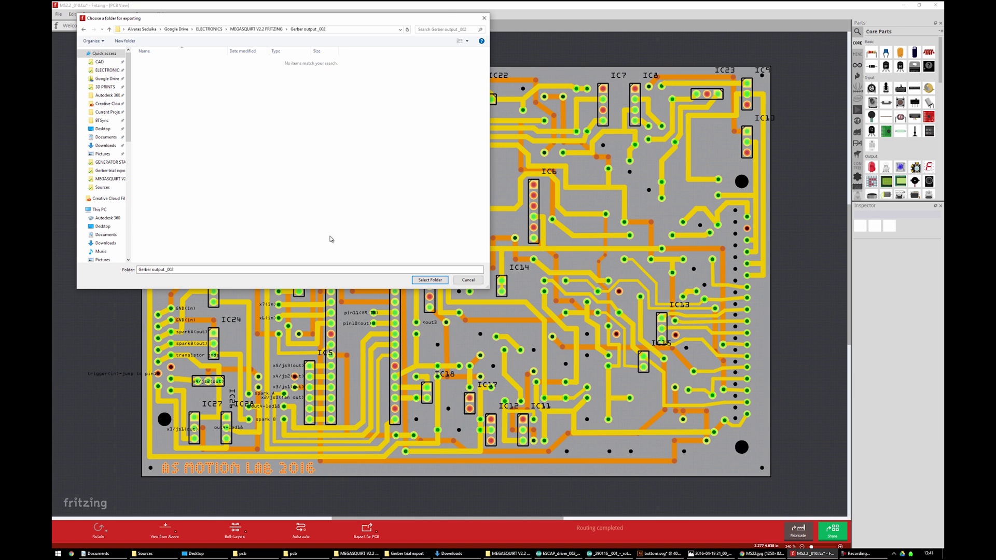
Confirm Gerber output _002 as the destination and let the Gerber export run.
left_click(430, 279)
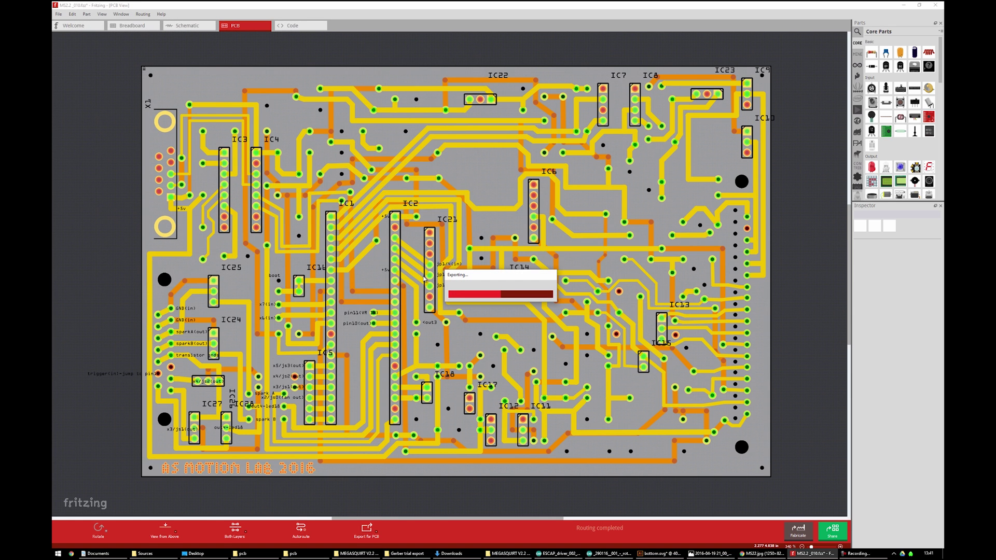